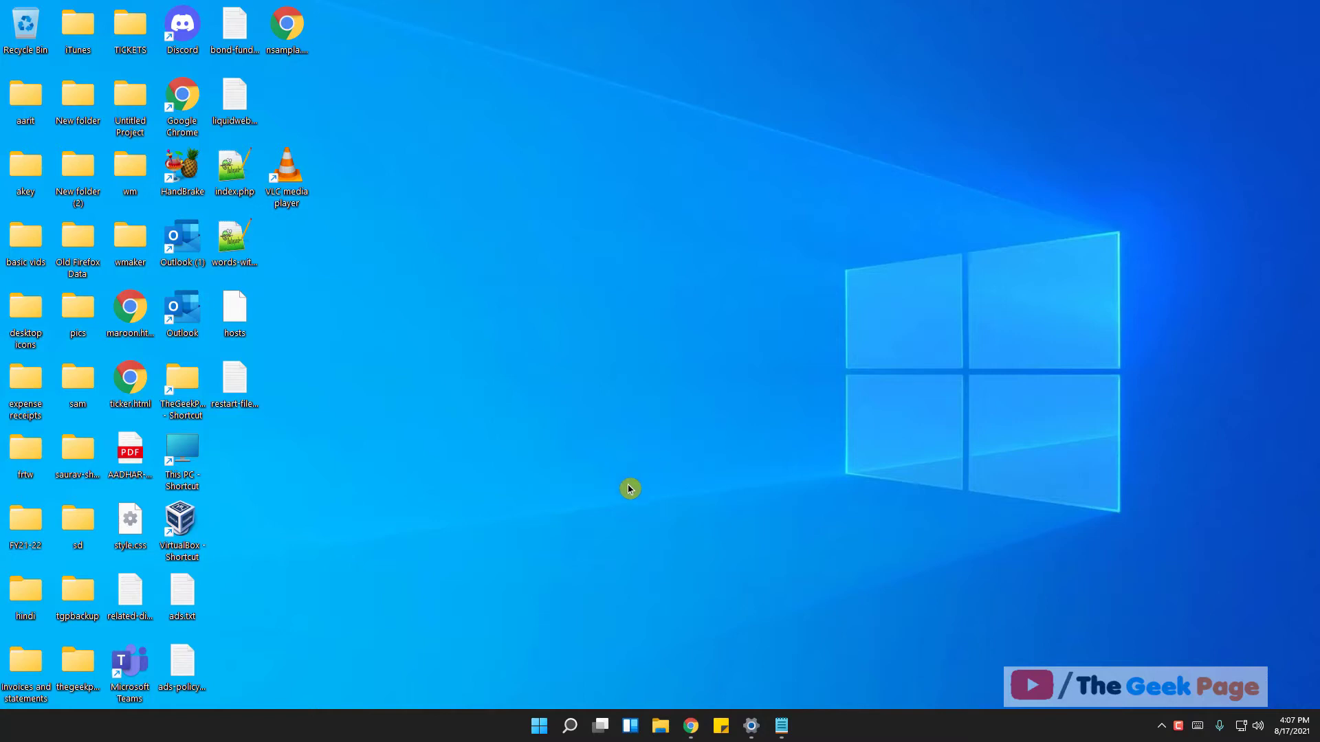
- Search Windows for 'services' to bring up the Services app
click(570, 726)
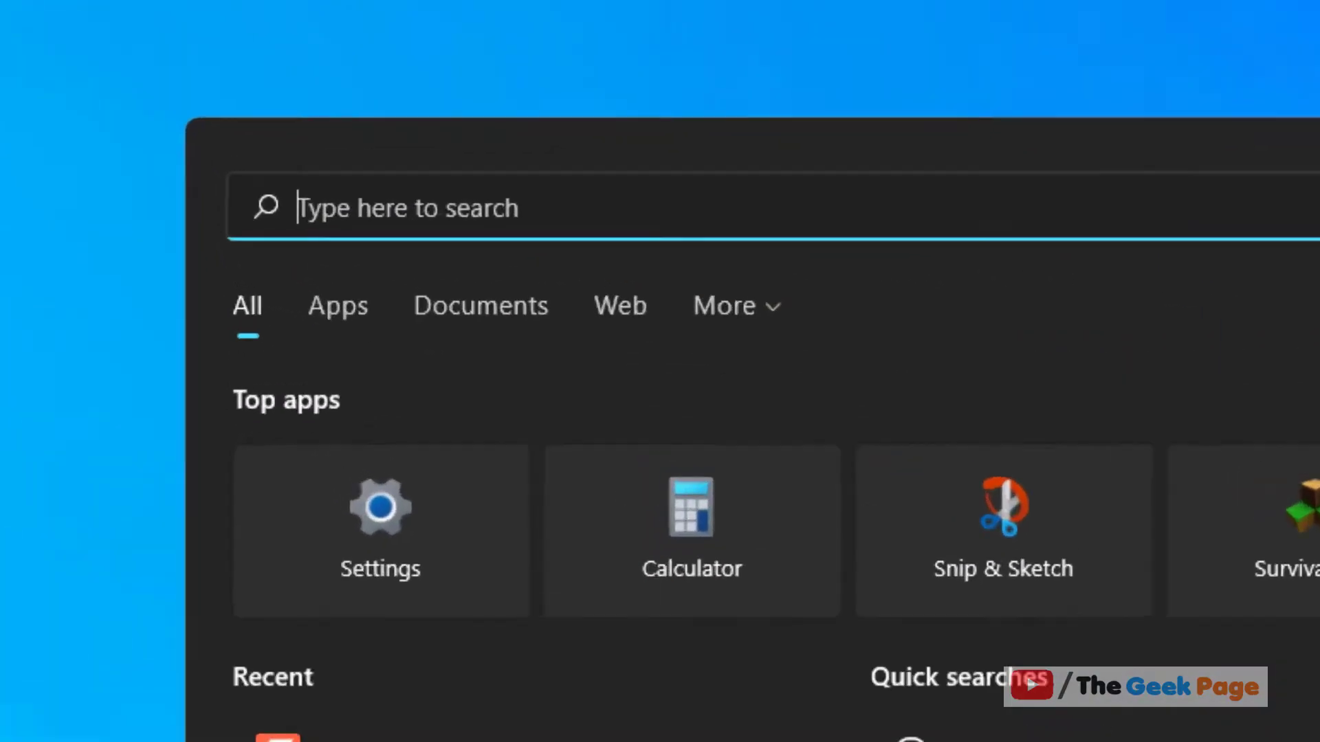
text(services)
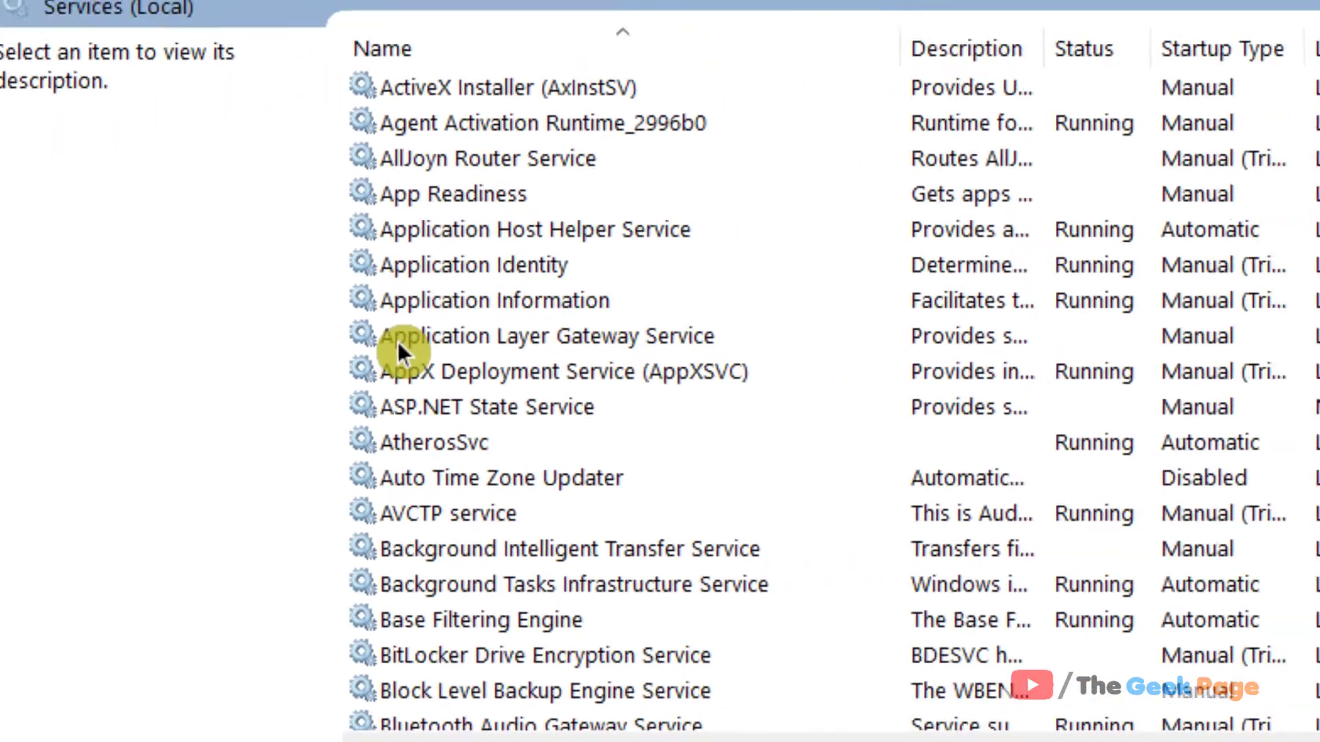
- Stop the Print Spooler service from its context menu in Services
click(260, 351)
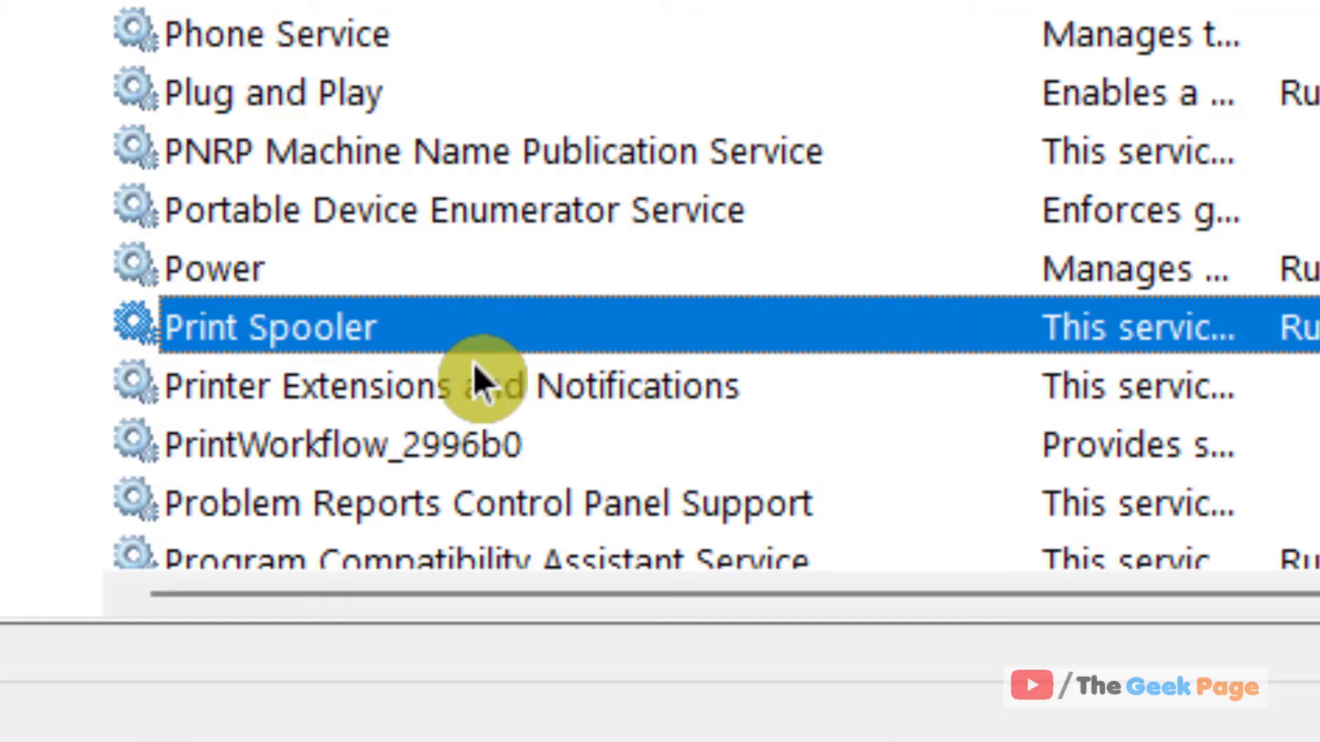
right_click(411, 341)
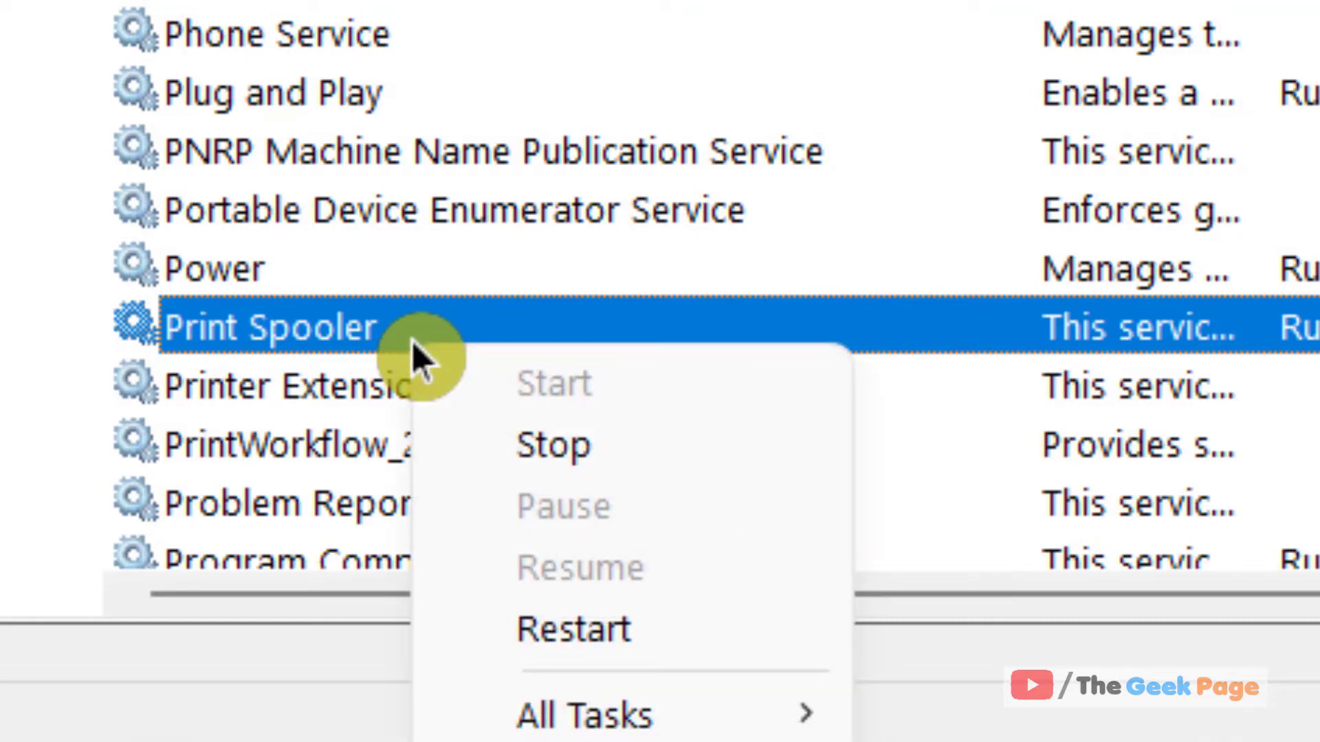
click(607, 446)
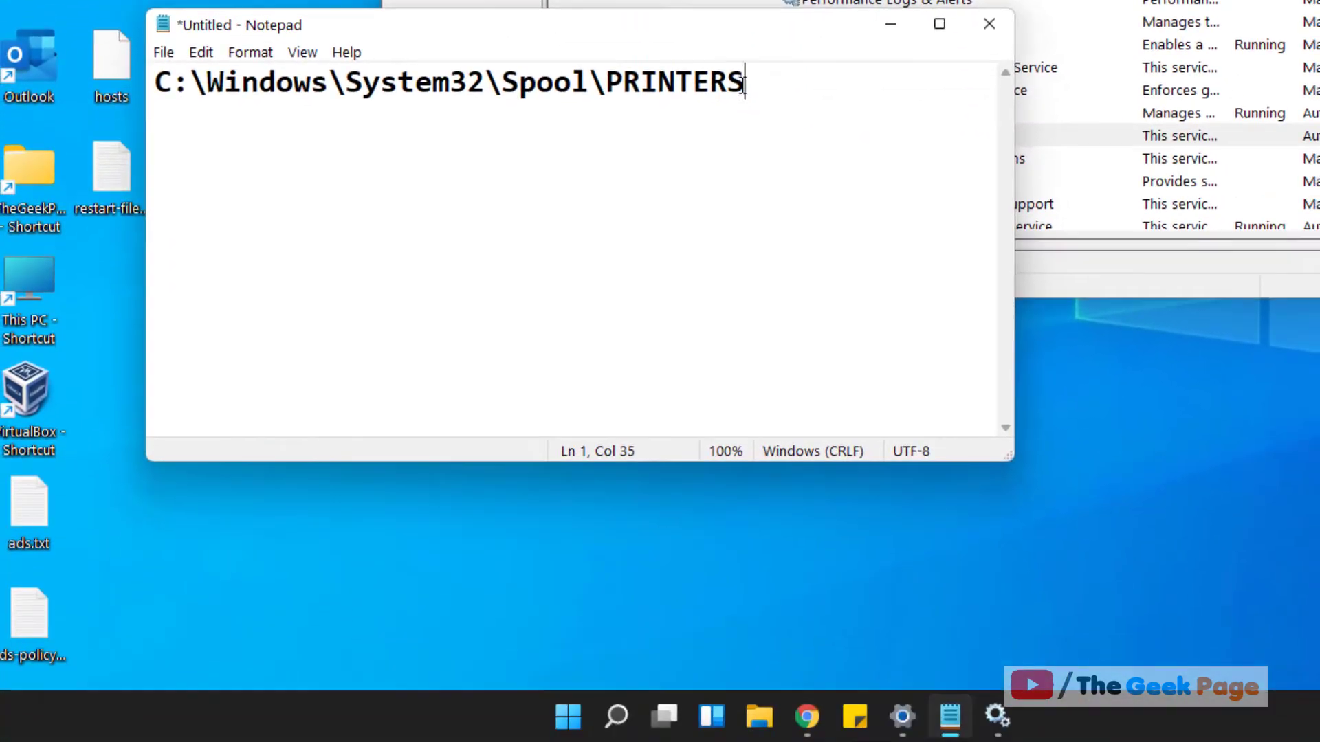
- Try partial selections of the spool folder path in Notepad
drag(745, 83, 156, 83)
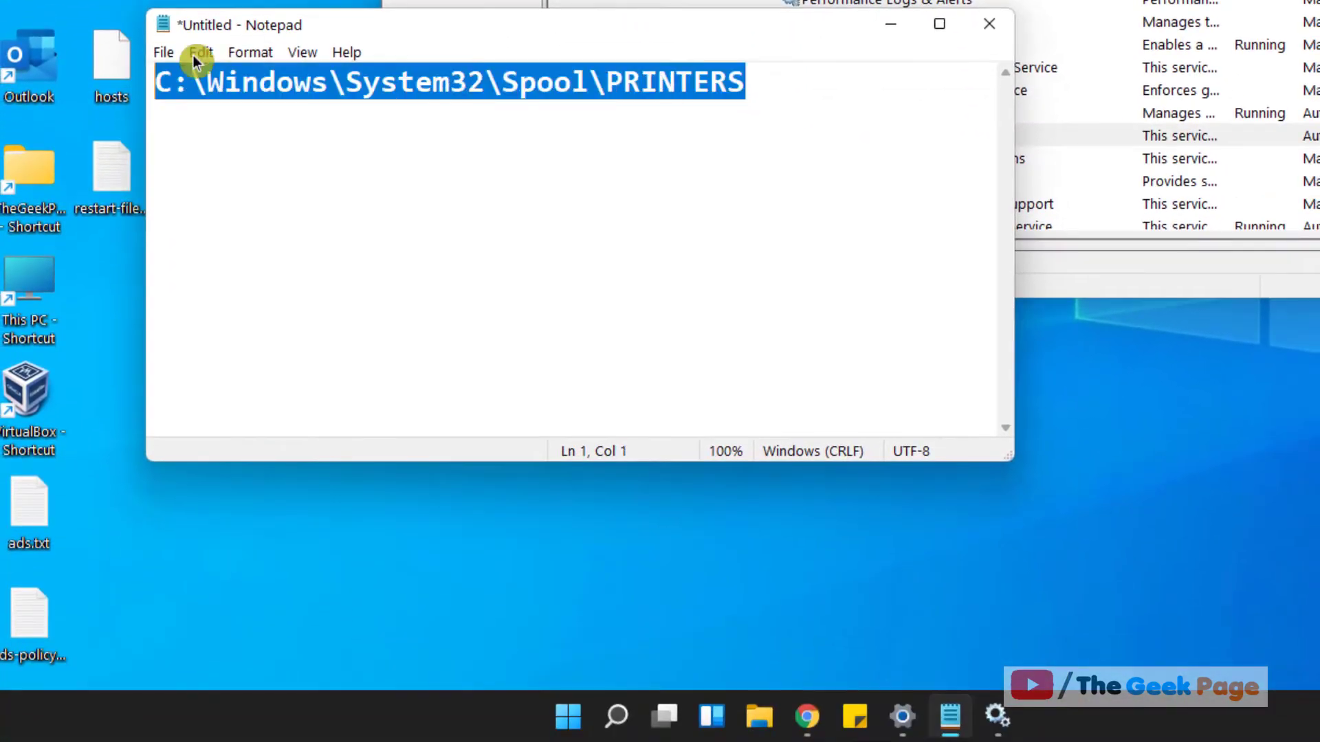
click(267, 91)
double_click(267, 91)
drag(331, 83, 590, 83)
click(536, 83)
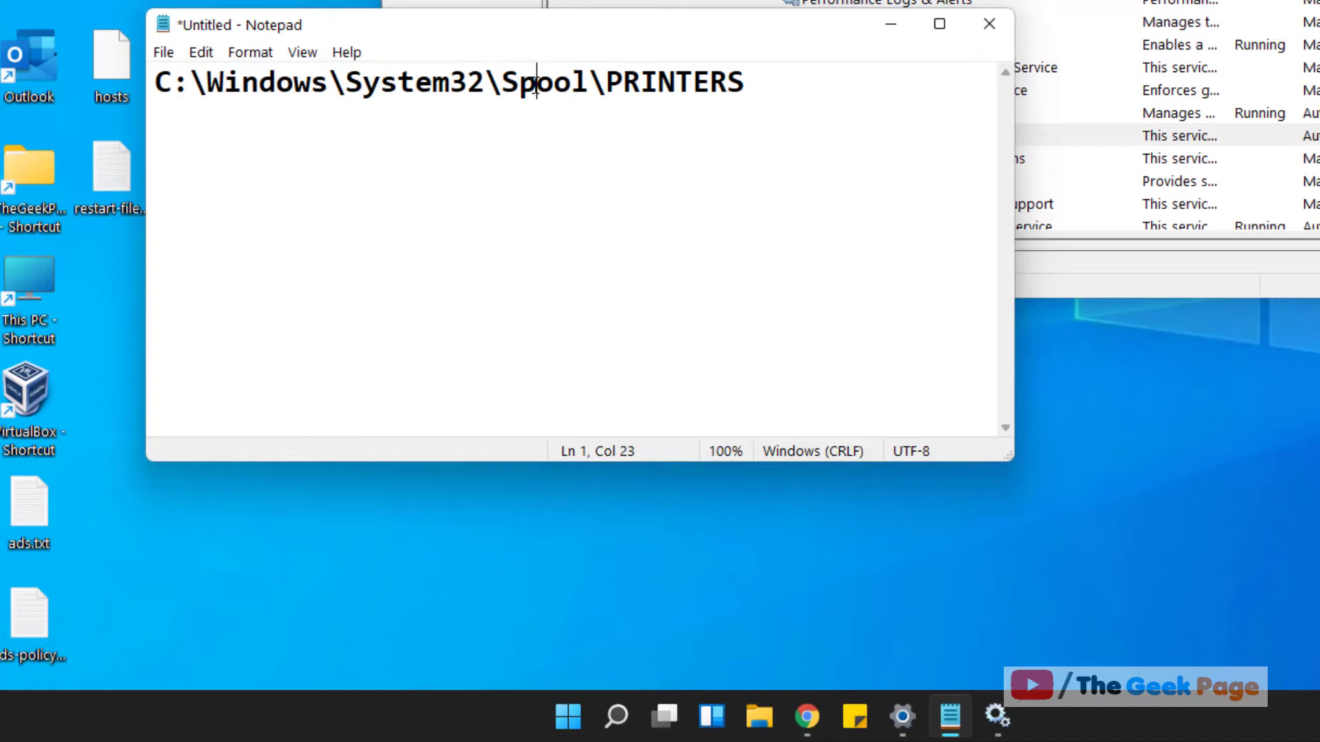
- Select the full path C:\Windows\System32\Spool\PRINTERS and copy it
drag(506, 83, 590, 83)
drag(746, 83, 155, 83)
right_click(229, 95)
click(294, 165)
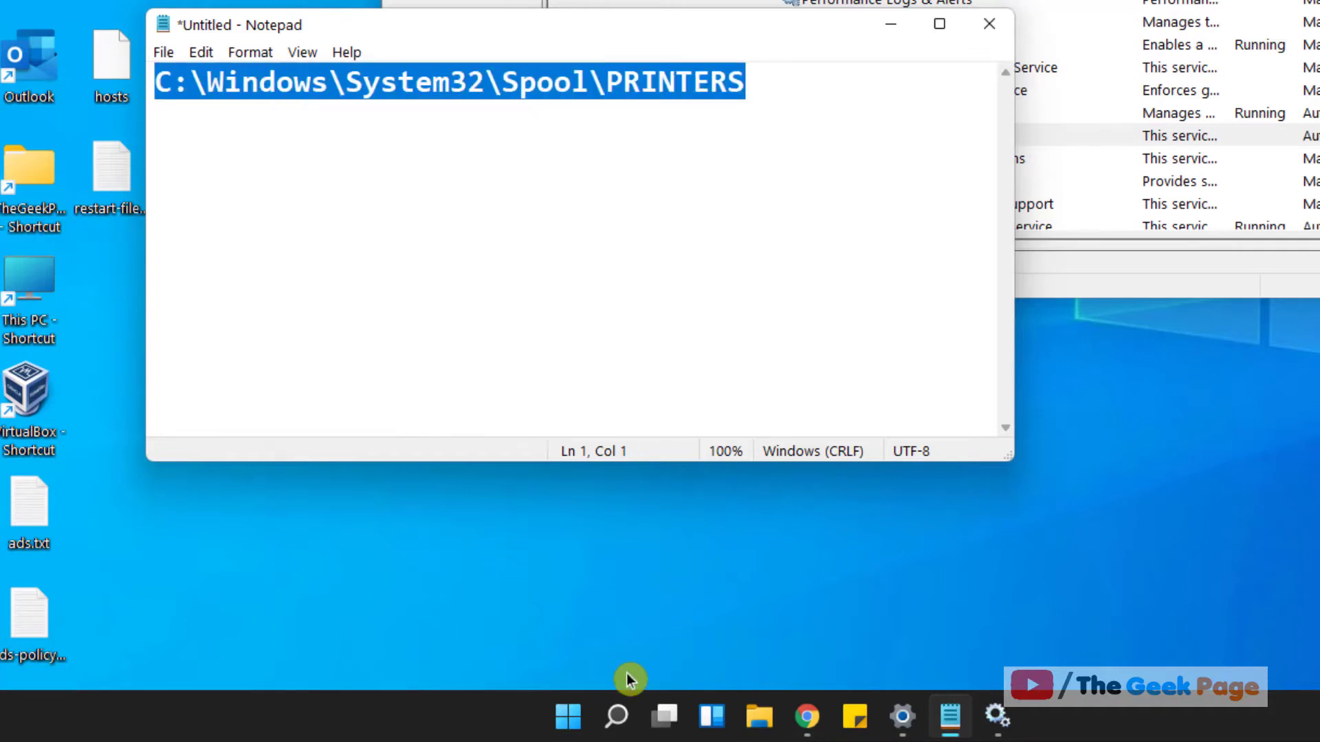
- Launch File Explorer from Win+X and paste the spool path into the address bar
right_click(567, 714)
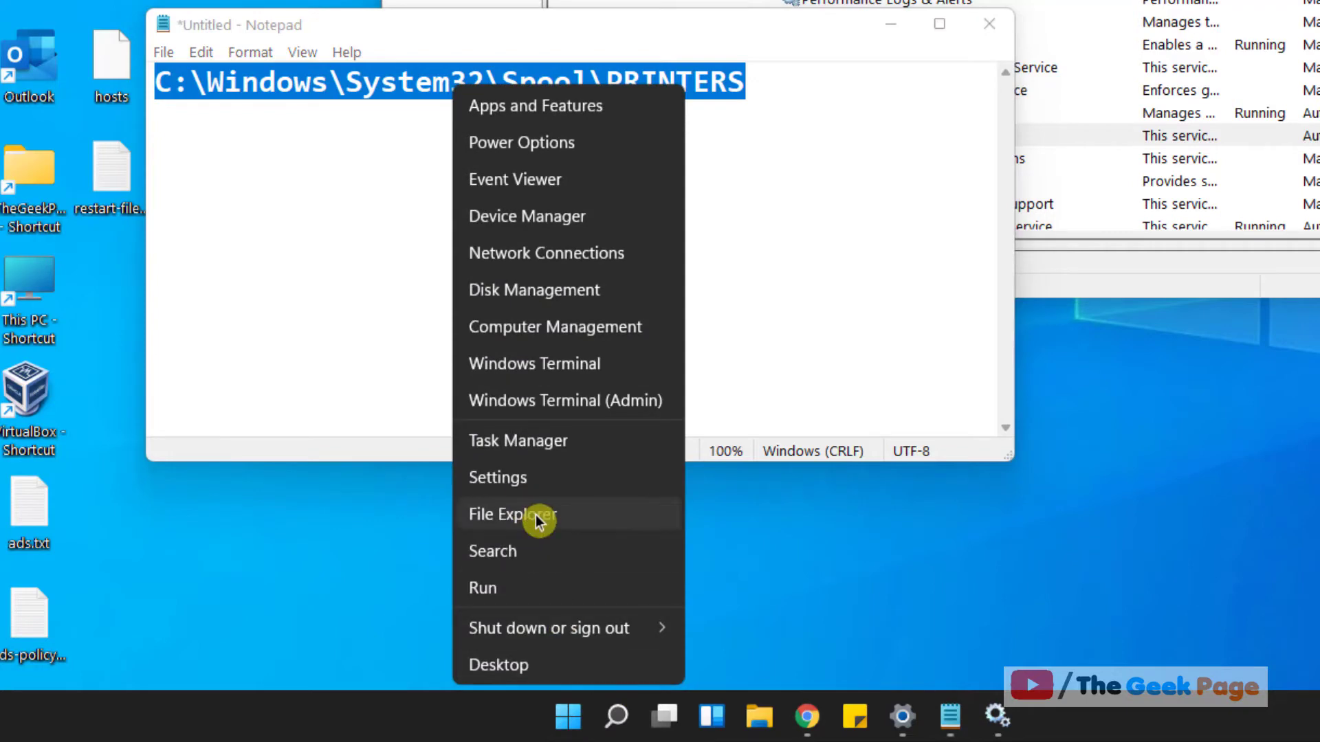
click(535, 515)
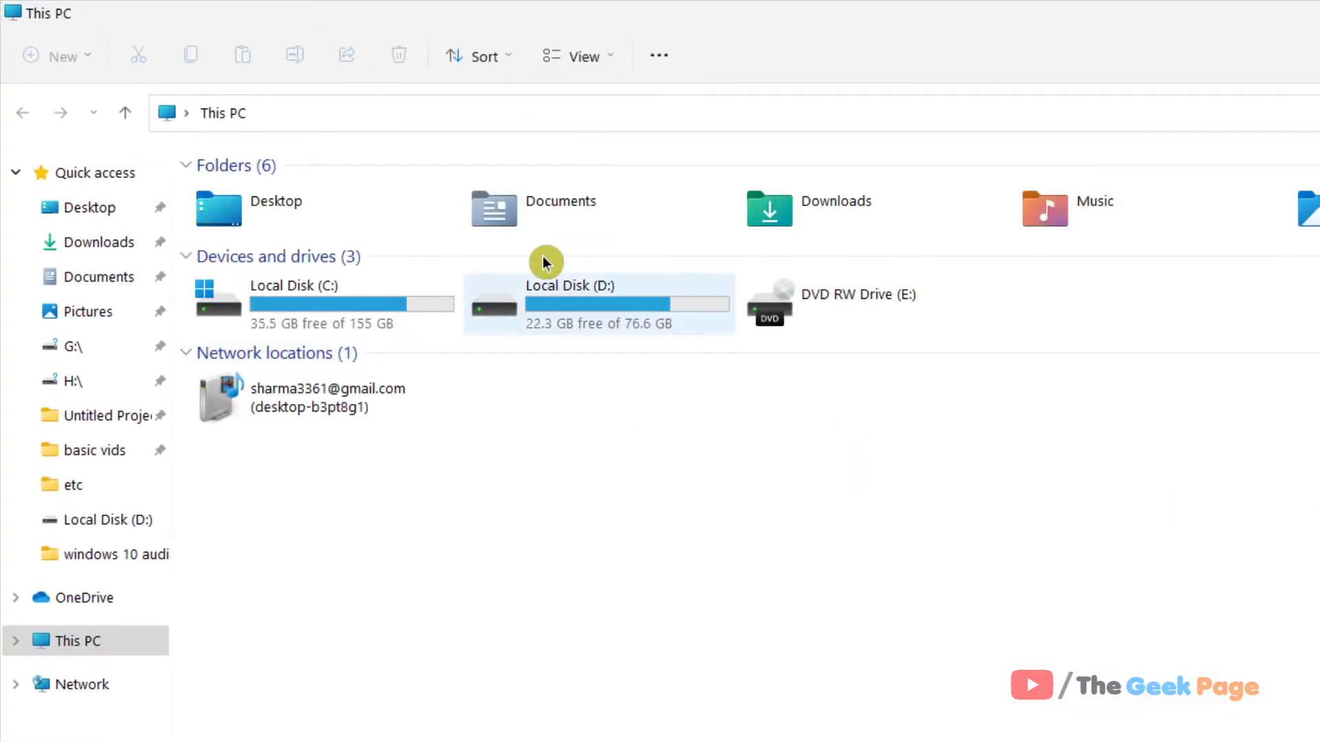
click(390, 113)
right_click(390, 120)
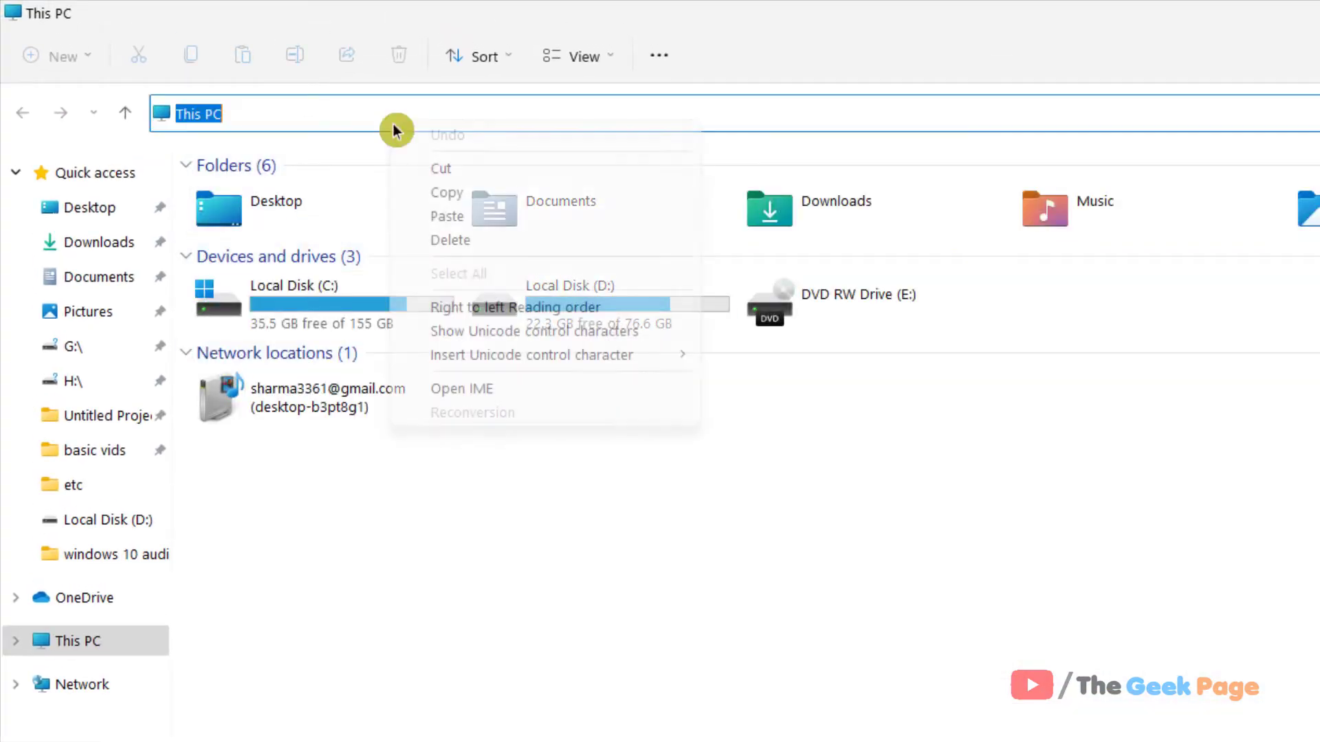
click(435, 214)
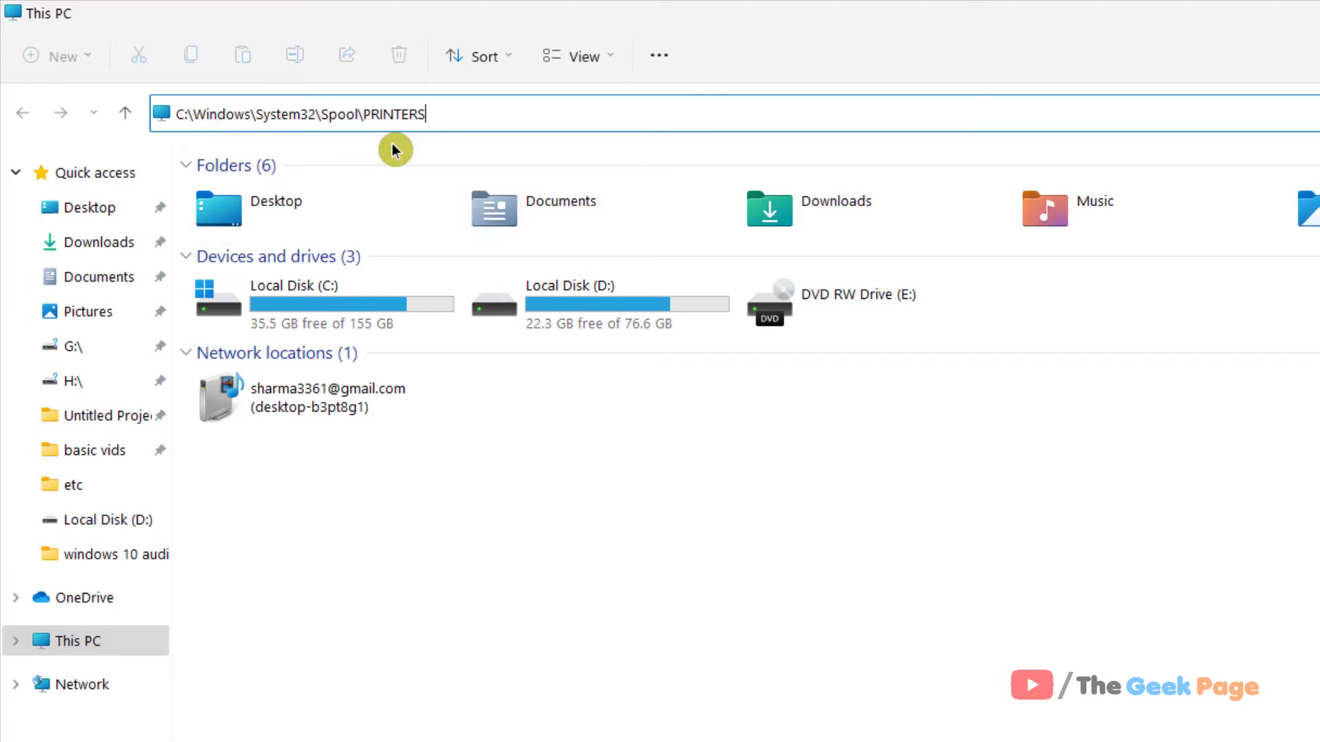
- Go to the PRINTERS folder, granting permanent access with Continue
key(Return)
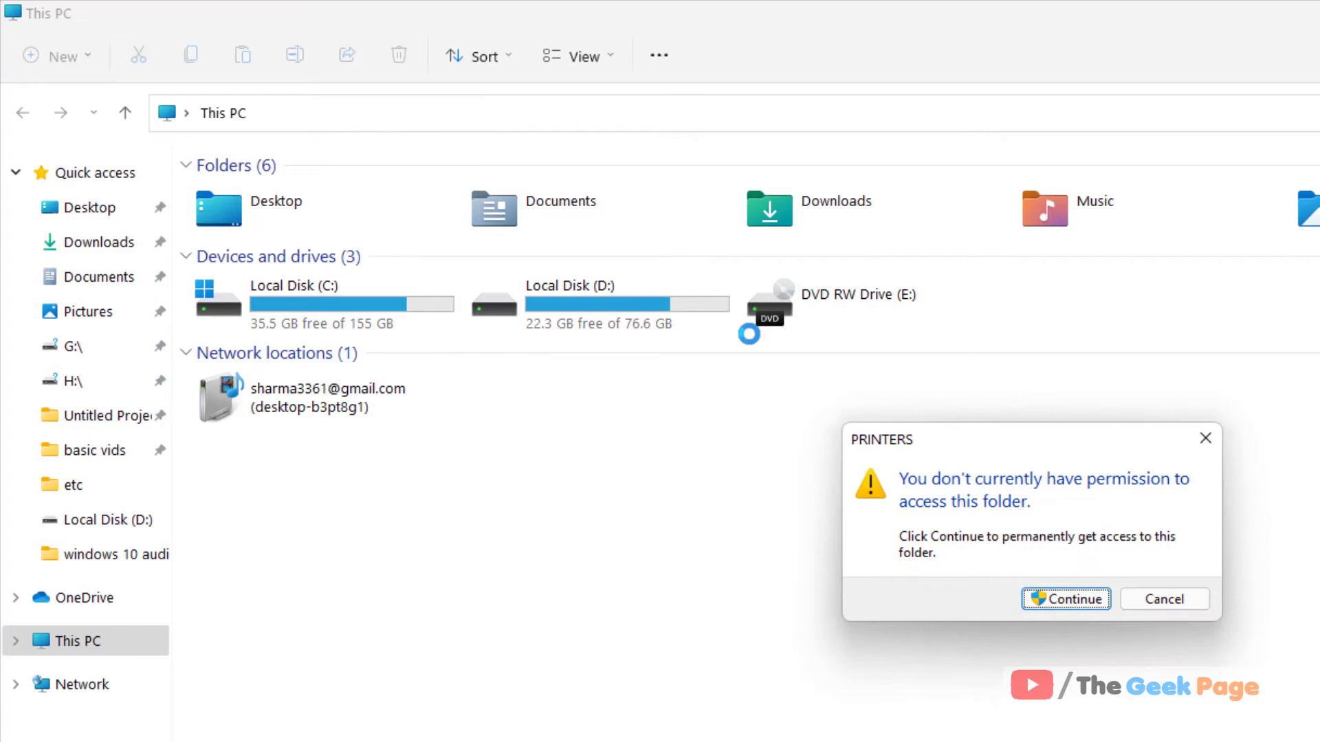
click(1065, 599)
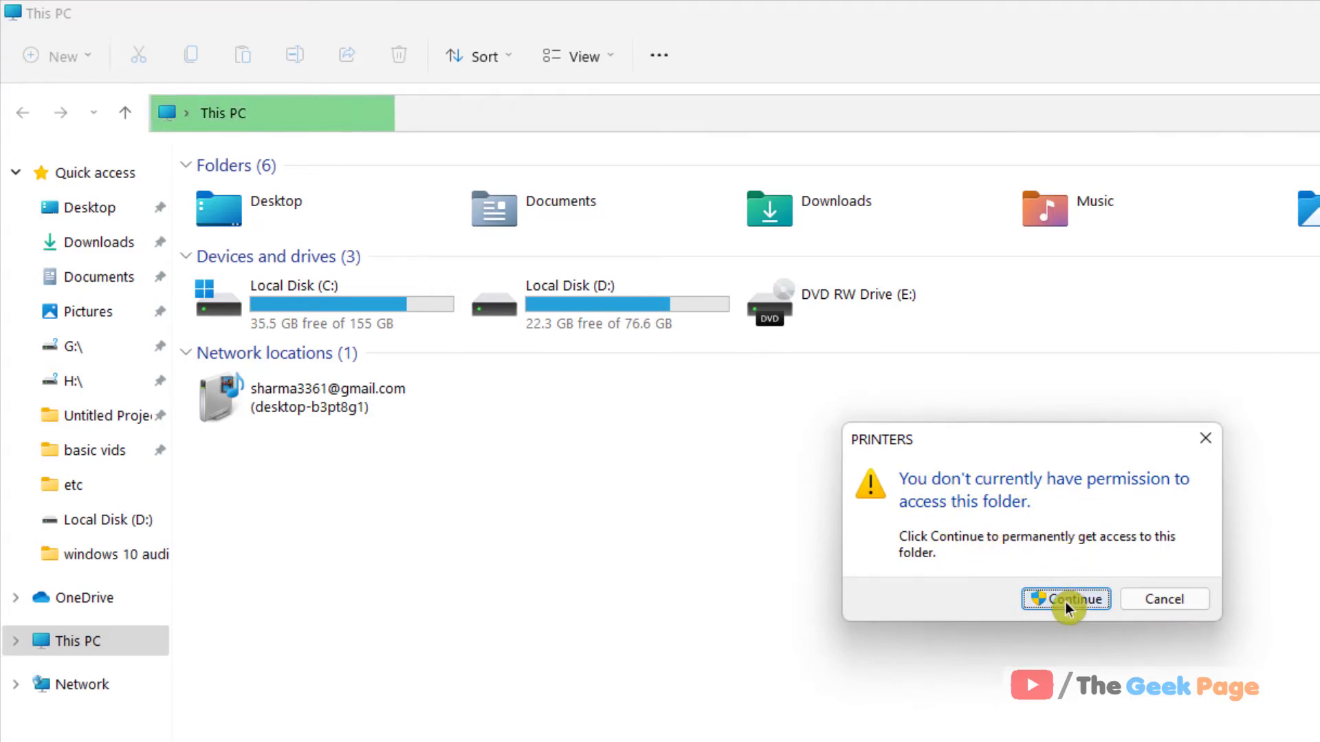
click(1068, 607)
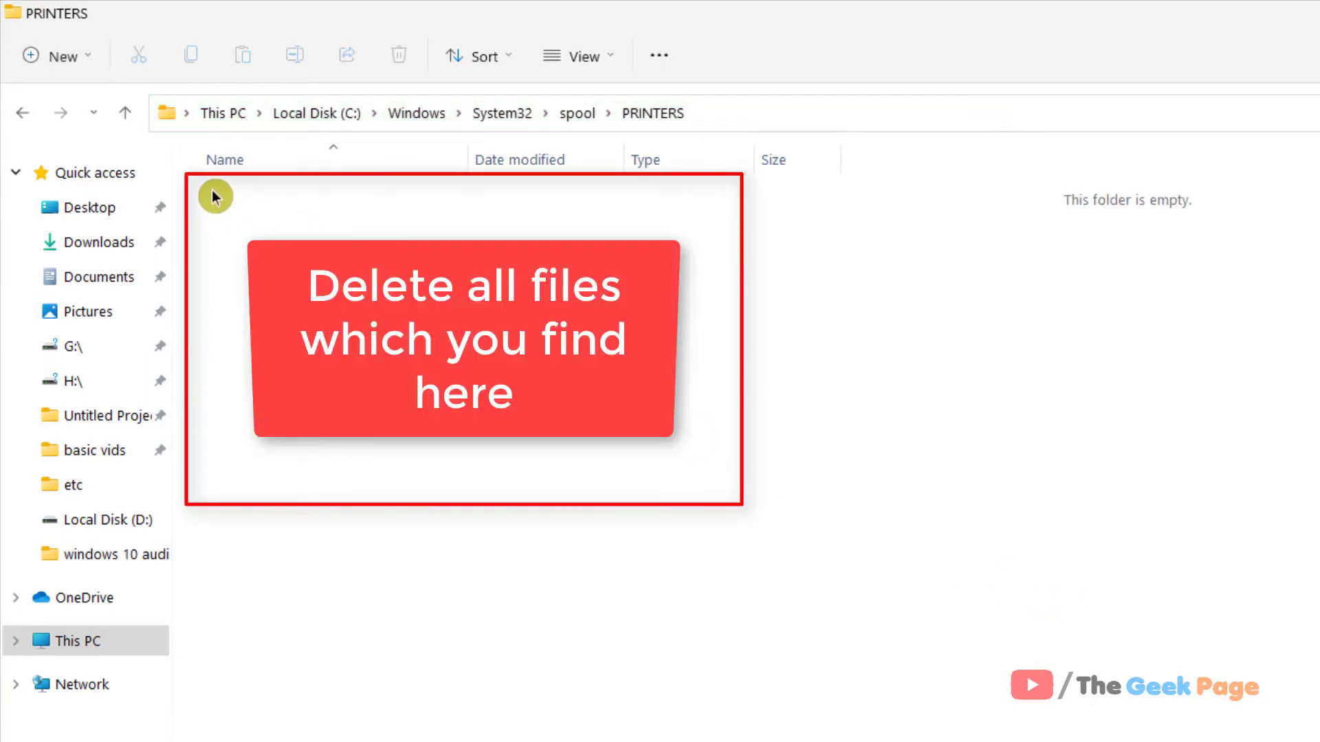
- Drag-select across the PRINTERS folder to confirm no files remain
drag(212, 190, 937, 651)
drag(214, 183, 841, 603)
drag(204, 182, 1143, 735)
drag(235, 196, 1315, 737)
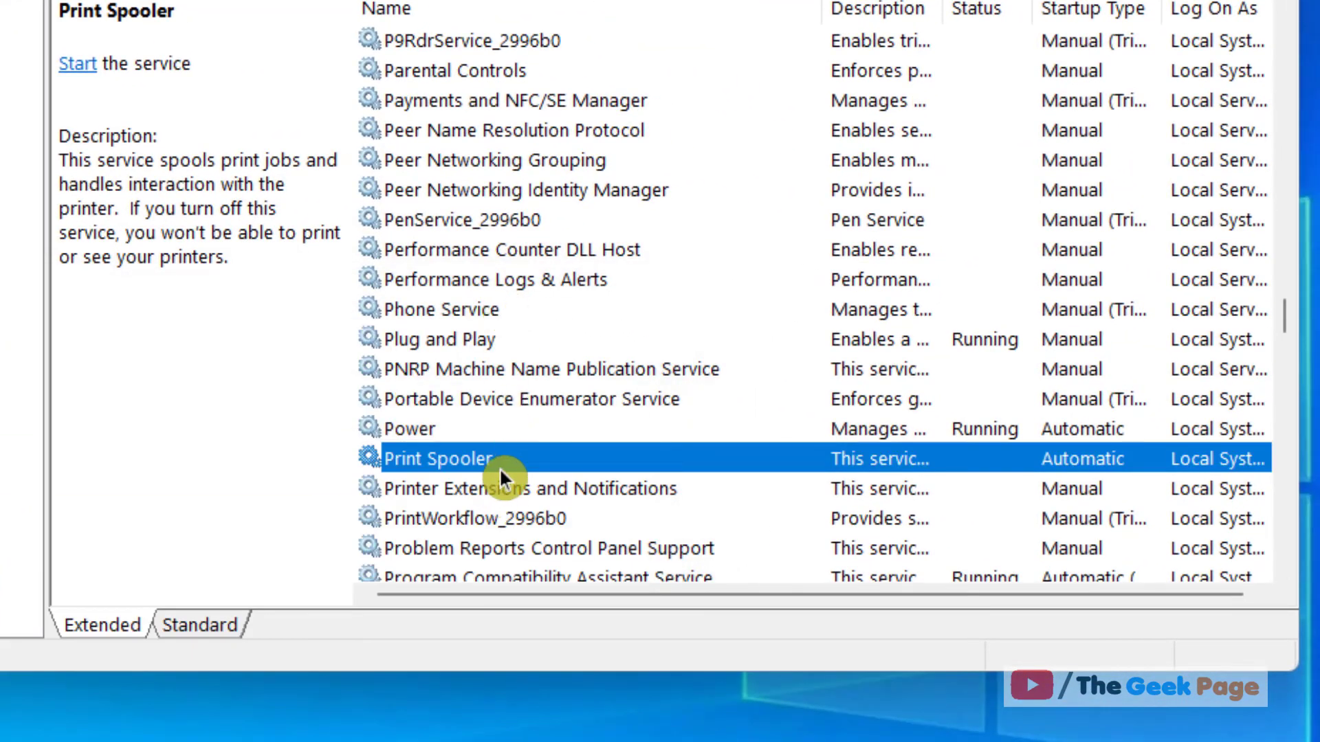
- Start the Print Spooler service from its context menu in Services
right_click(499, 468)
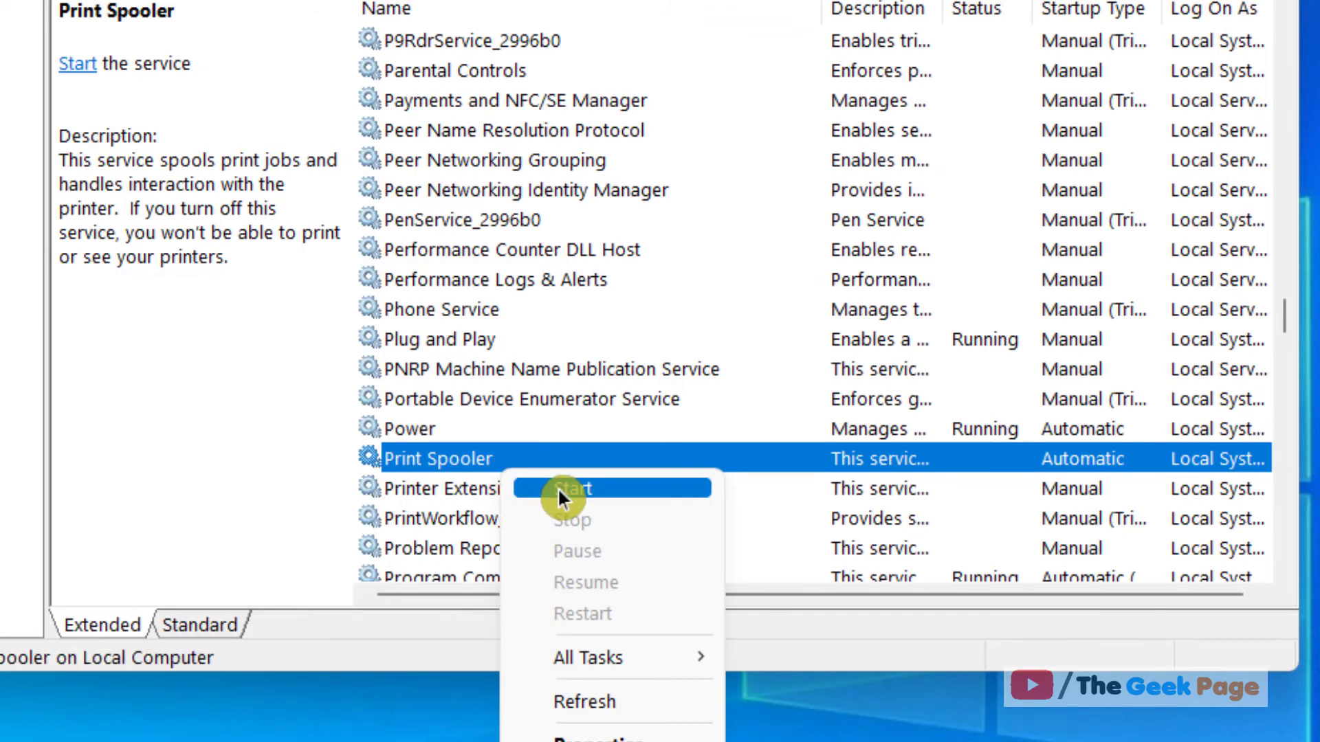
click(558, 487)
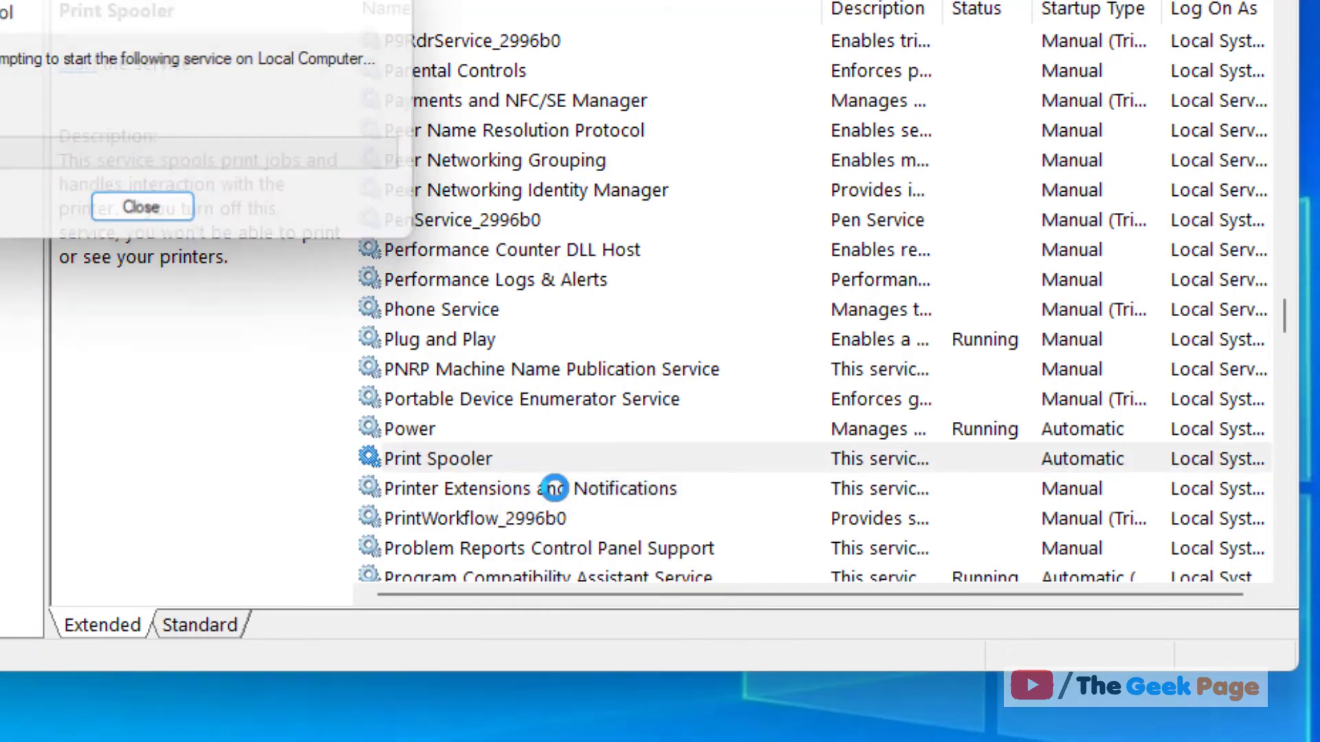